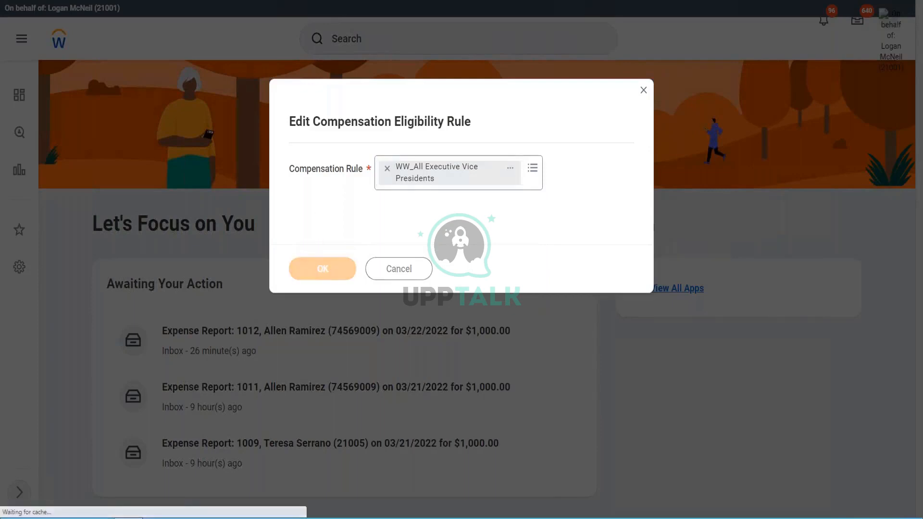
Examine the source field, relational operator and comparison values of the existing condition in the WW_All Executive Vice Presidents rule.
{"action": "scroll", "coordinate": [427, 273], "scroll_direction": "down", "scroll_amount": 2}
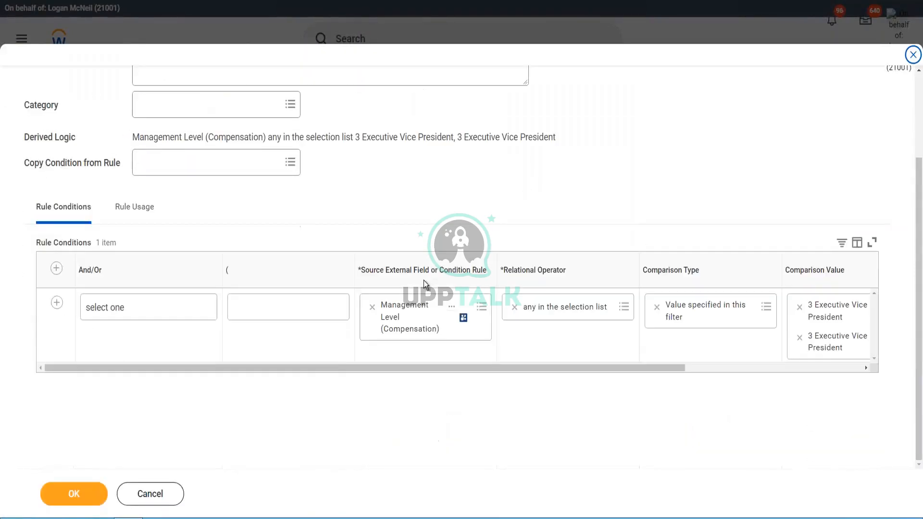
{"action": "left_click_drag", "start_coordinate": [313, 368], "coordinate": [428, 369]}
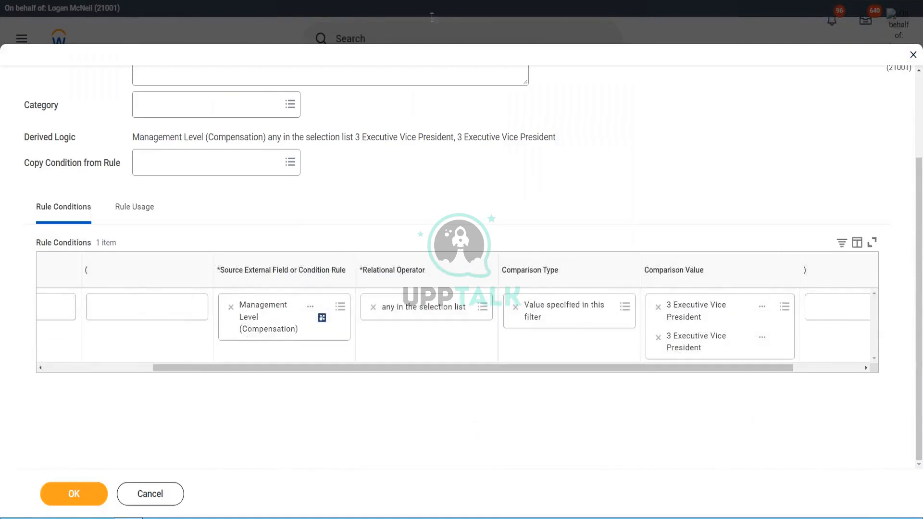
{"action": "mouse_move", "coordinate": [323, 409]}
{"action": "left_mouse_down"}
{"action": "mouse_move", "coordinate": [376, 308]}
{"action": "mouse_move", "coordinate": [267, 230]}
{"action": "mouse_move", "coordinate": [209, 326]}
{"action": "mouse_move", "coordinate": [297, 390]}
{"action": "mouse_move", "coordinate": [355, 405]}
{"action": "left_mouse_up"}
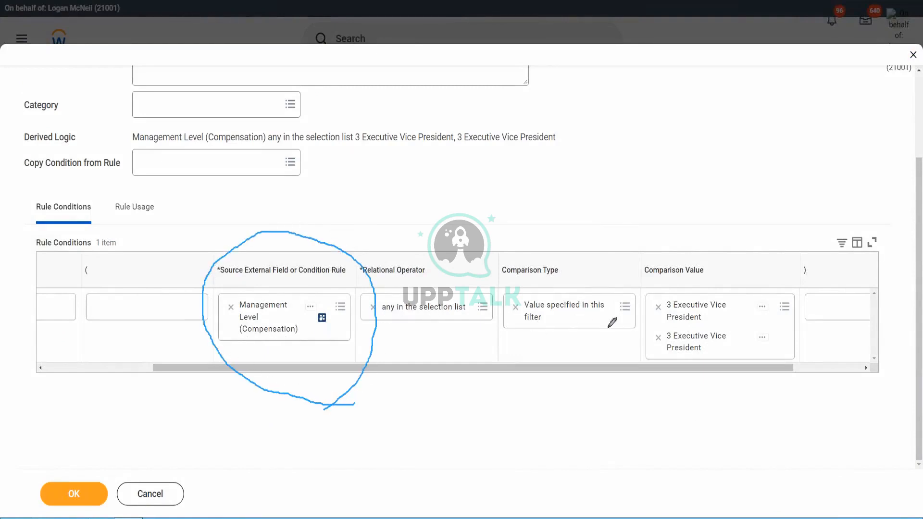
{"action": "mouse_move", "coordinate": [740, 347]}
{"action": "left_mouse_down"}
{"action": "mouse_move", "coordinate": [759, 327]}
{"action": "mouse_move", "coordinate": [631, 286]}
{"action": "mouse_move", "coordinate": [725, 366]}
{"action": "mouse_move", "coordinate": [754, 336]}
{"action": "left_mouse_up"}
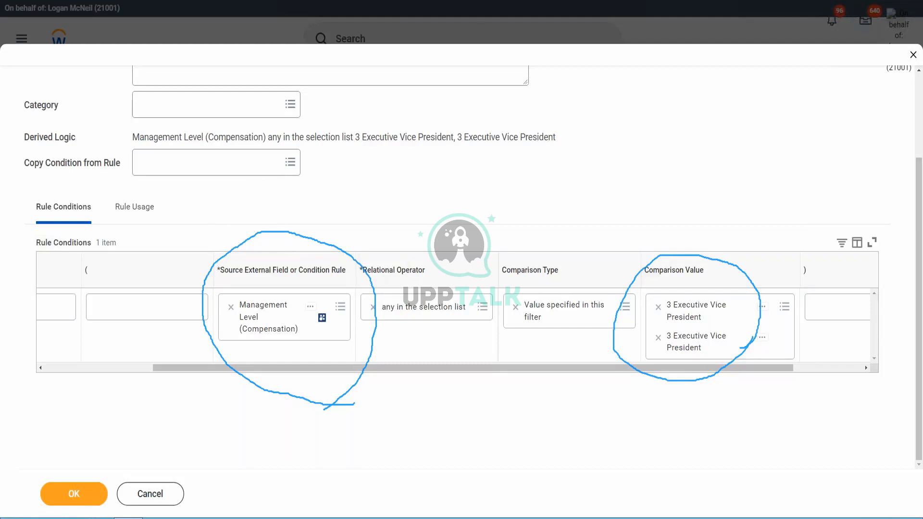
{"action": "left_click", "coordinate": [570, 40]}
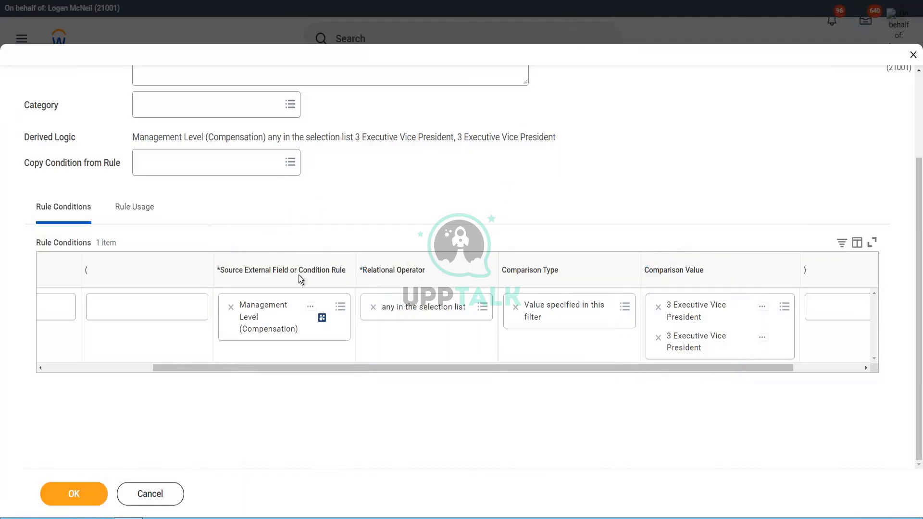
{"action": "left_click_drag", "start_coordinate": [231, 367], "coordinate": [105, 367]}
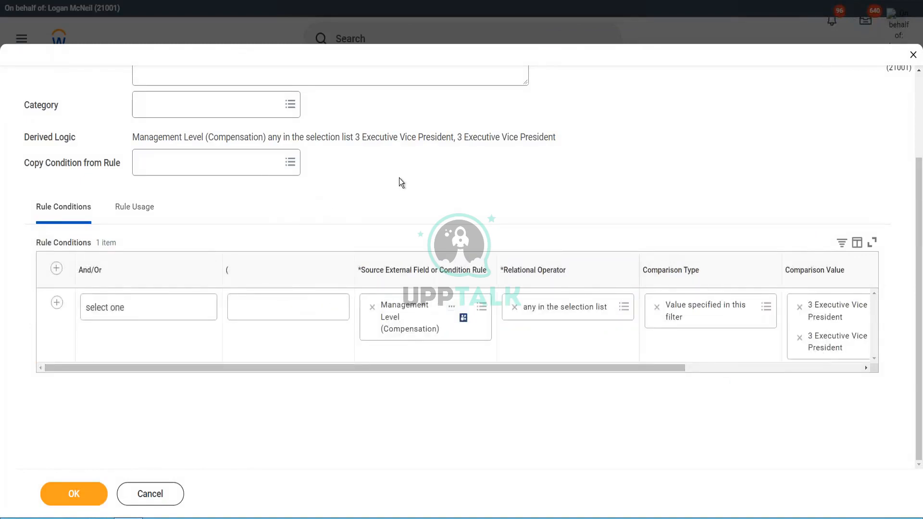
Change the rule's comment to "This rule is to identify all Executive Vice Presidents in the WW XYZ Motors Org".
{"action": "scroll", "coordinate": [396, 182], "scroll_direction": "up", "scroll_amount": 1}
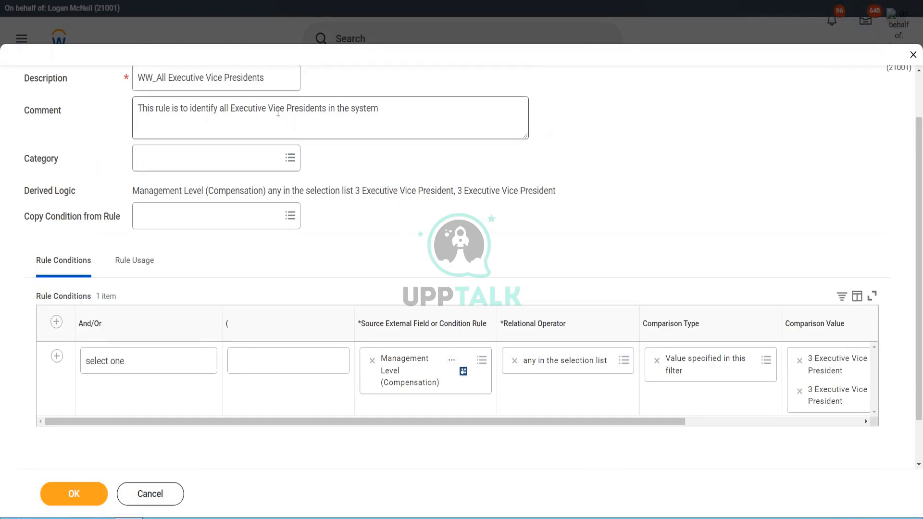
{"action": "left_click_drag", "start_coordinate": [350, 107], "coordinate": [443, 108]}
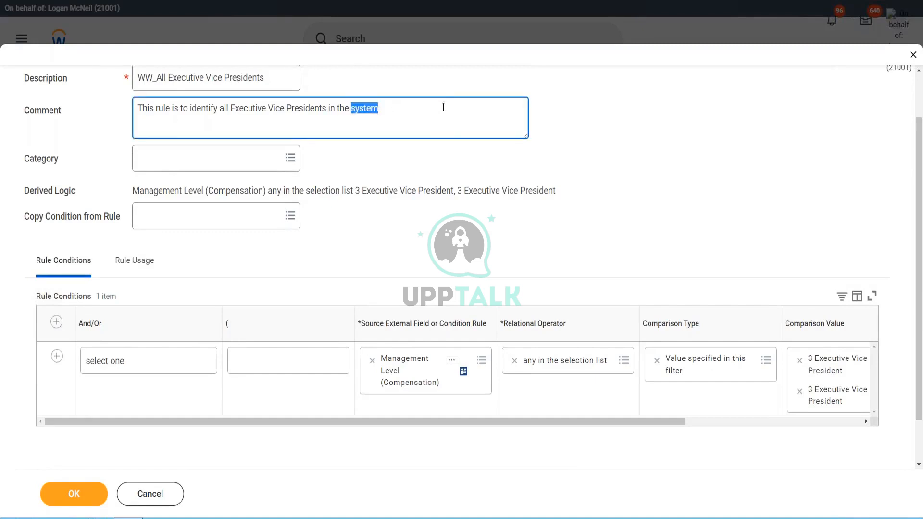
{"action": "key", "text": "BackSpace"}
{"action": "type", "text": "WW XYZ Motor"}
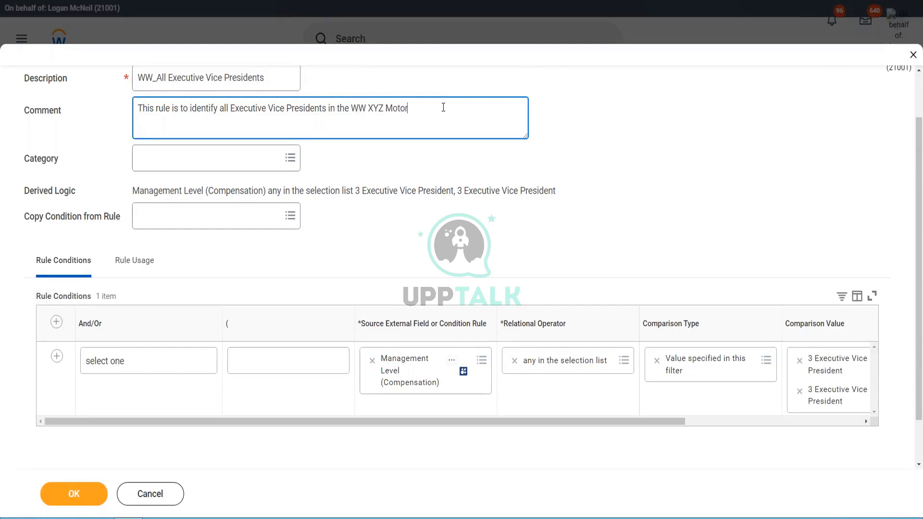
{"action": "type", "text": "s Org"}
Compare the rule's comment with the existing management-level condition.
{"action": "scroll", "coordinate": [633, 200], "scroll_direction": "up", "scroll_amount": 1}
{"action": "scroll", "coordinate": [633, 200], "scroll_direction": "down", "scroll_amount": 2}
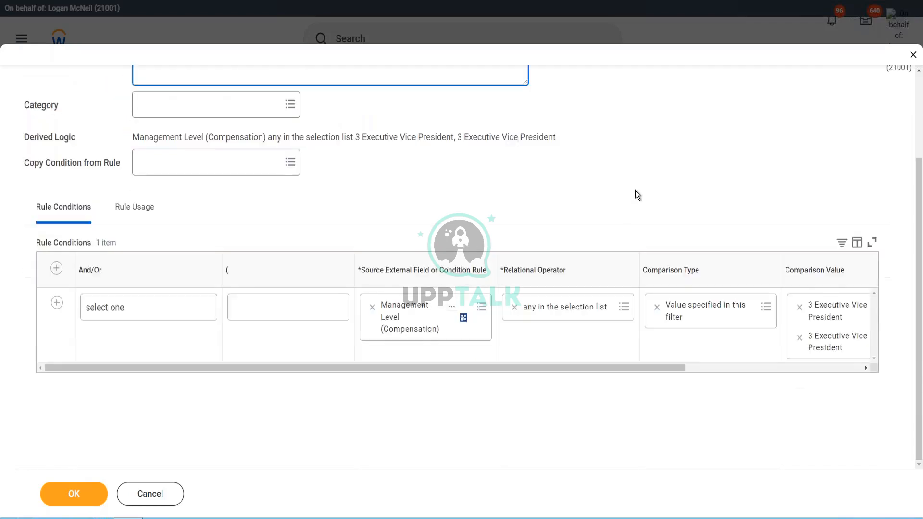
{"action": "left_click_drag", "start_coordinate": [498, 371], "coordinate": [431, 370]}
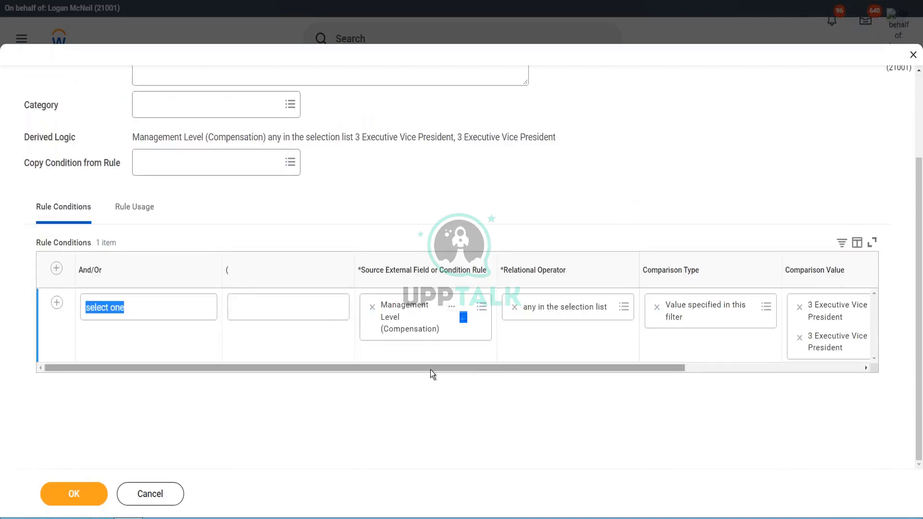
{"action": "left_click", "coordinate": [354, 198]}
{"action": "left_click_drag", "start_coordinate": [349, 367], "coordinate": [301, 353]}
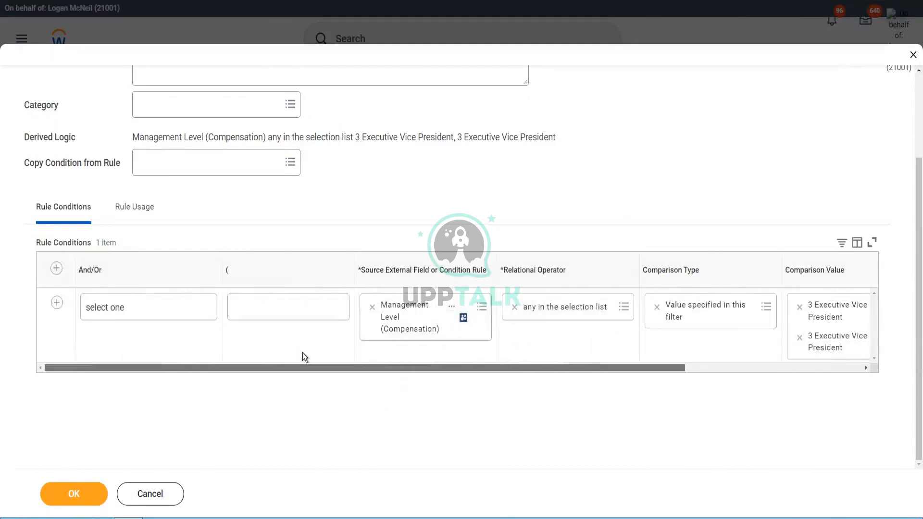
{"action": "scroll", "coordinate": [413, 186], "scroll_direction": "up", "scroll_amount": 1}
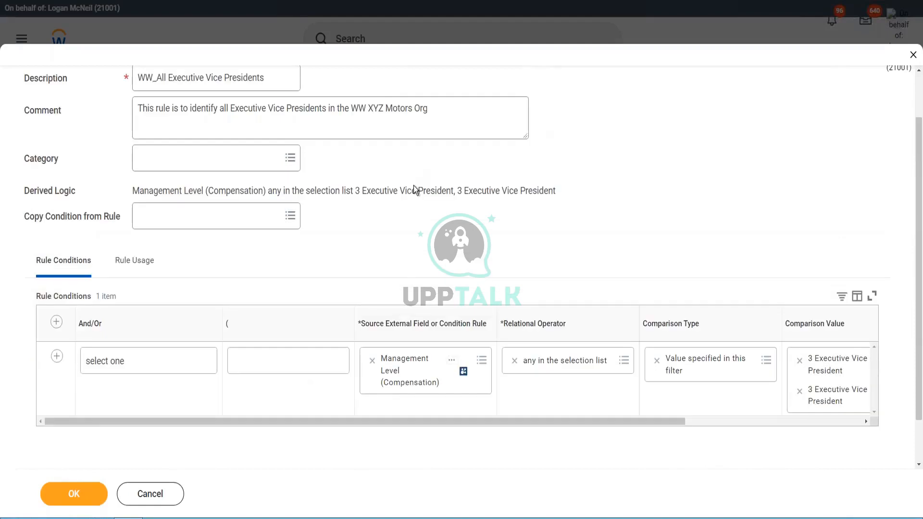
{"action": "left_click_drag", "start_coordinate": [371, 108], "coordinate": [480, 111]}
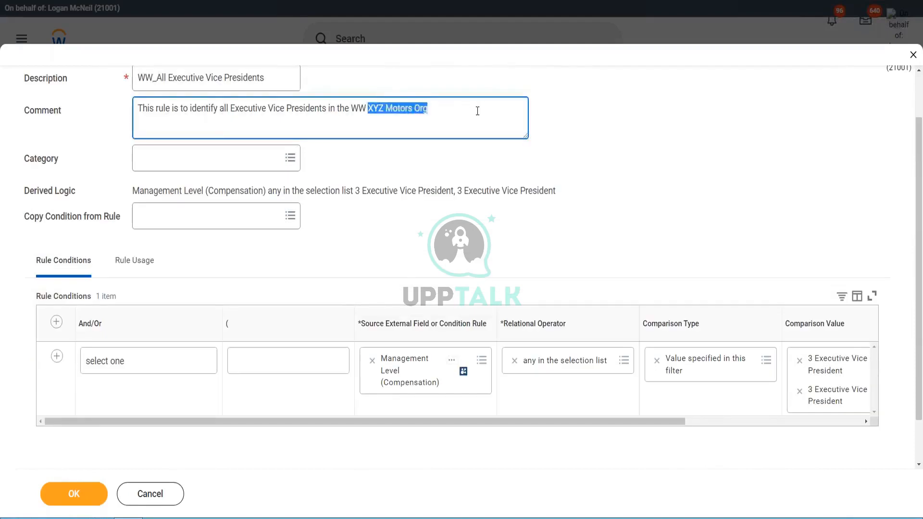
{"action": "left_click", "coordinate": [480, 111]}
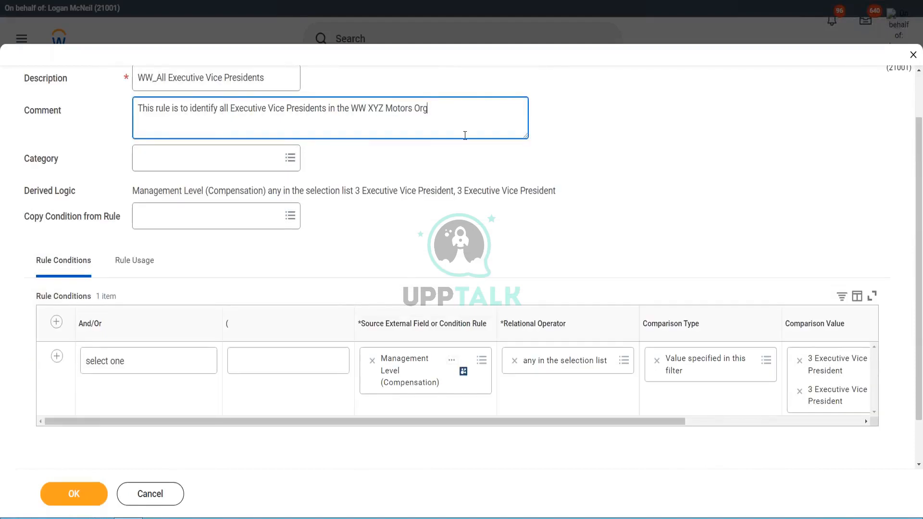
{"action": "left_click", "coordinate": [430, 229]}
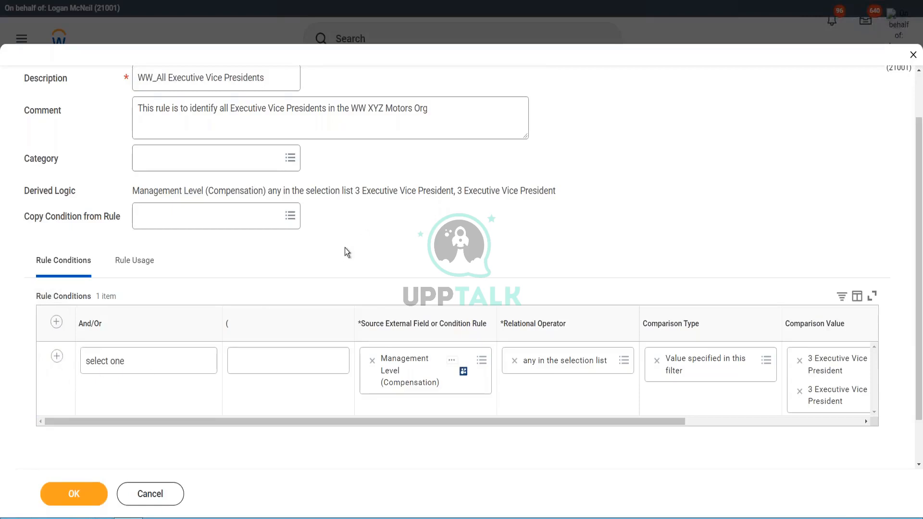
Add a second rule condition with And, using Organization and Superior Organizations (Compensation) as its source field.
{"action": "left_click", "coordinate": [56, 358]}
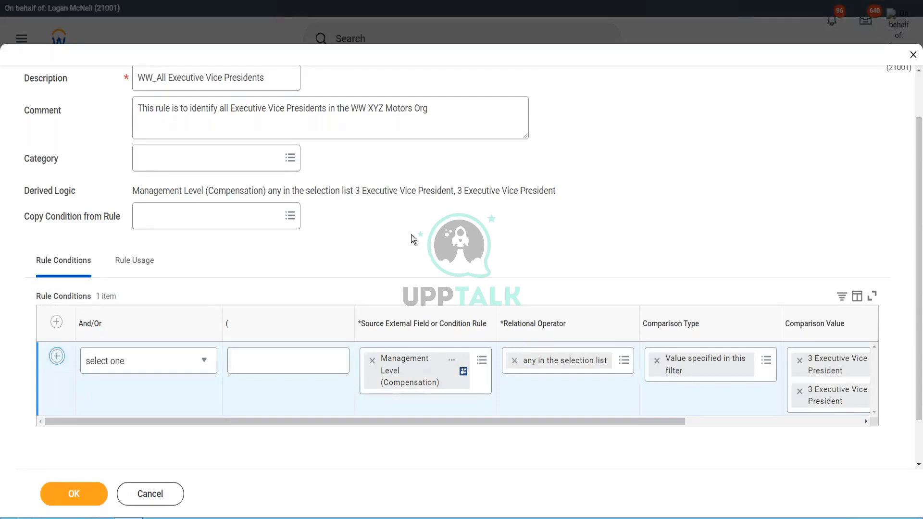
{"action": "scroll", "coordinate": [411, 234], "scroll_direction": "down", "scroll_amount": 2}
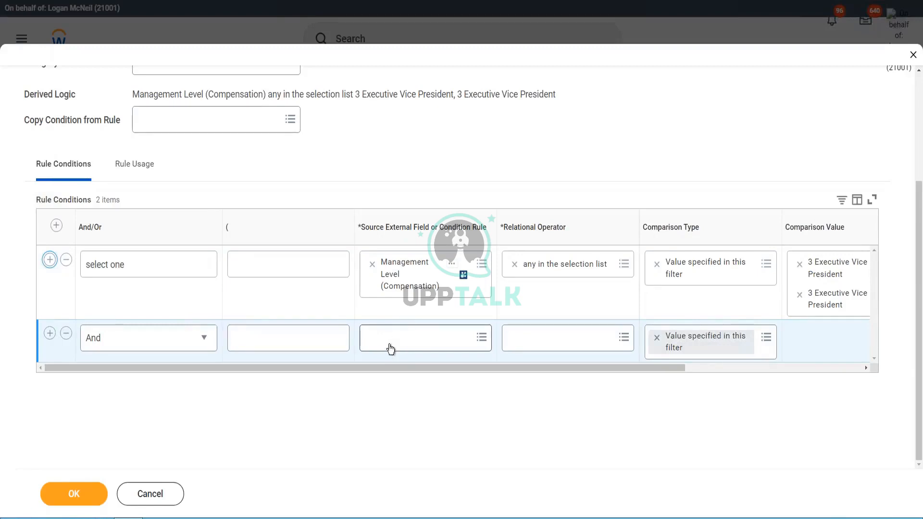
{"action": "left_click", "coordinate": [396, 344]}
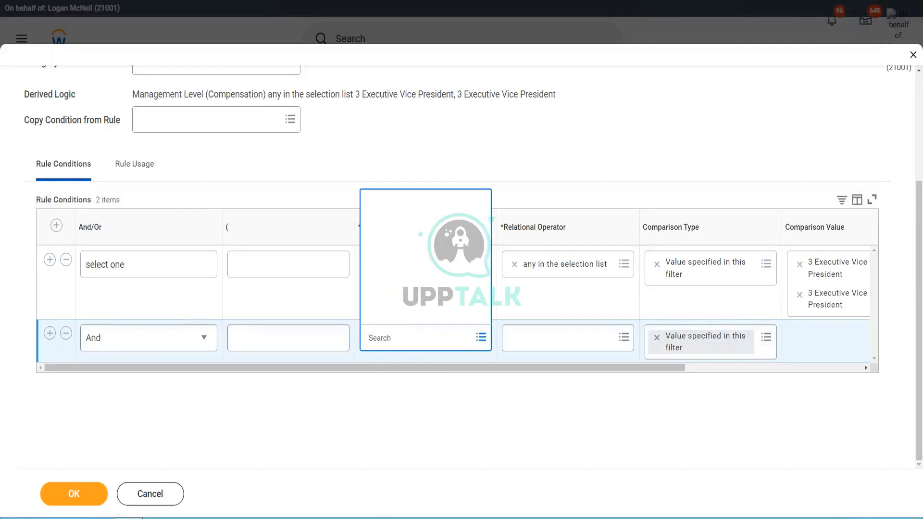
{"action": "type", "text": "org and sup org"}
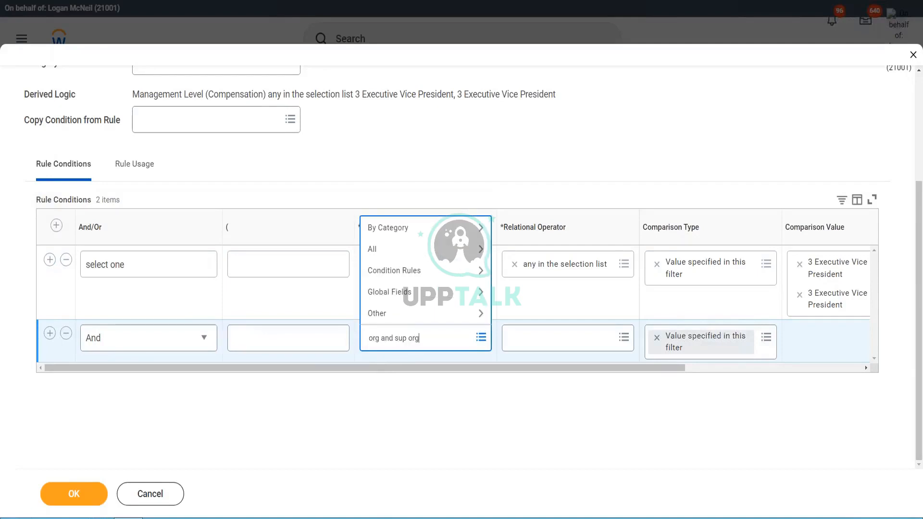
{"action": "key", "text": "Return"}
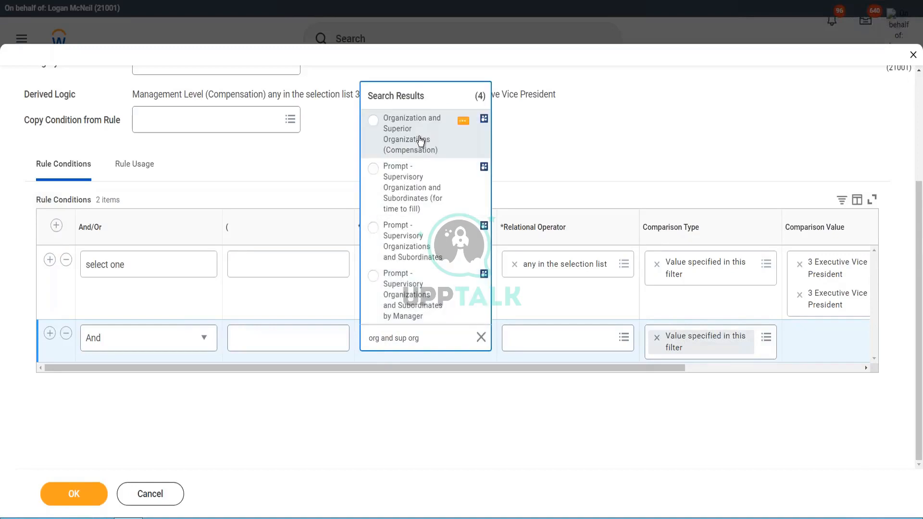
{"action": "left_click", "coordinate": [408, 141]}
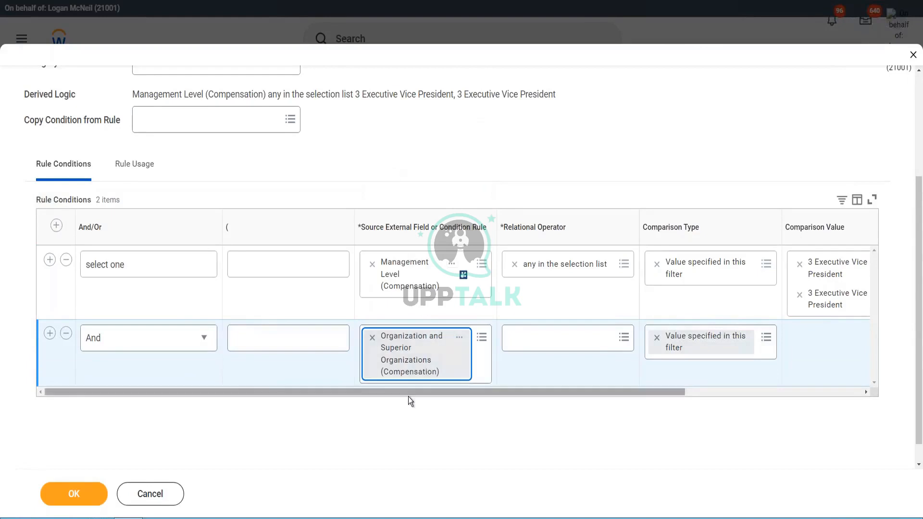
Open the report field details of the second condition's source field and read its description.
{"action": "left_click_drag", "start_coordinate": [408, 392], "coordinate": [439, 391]}
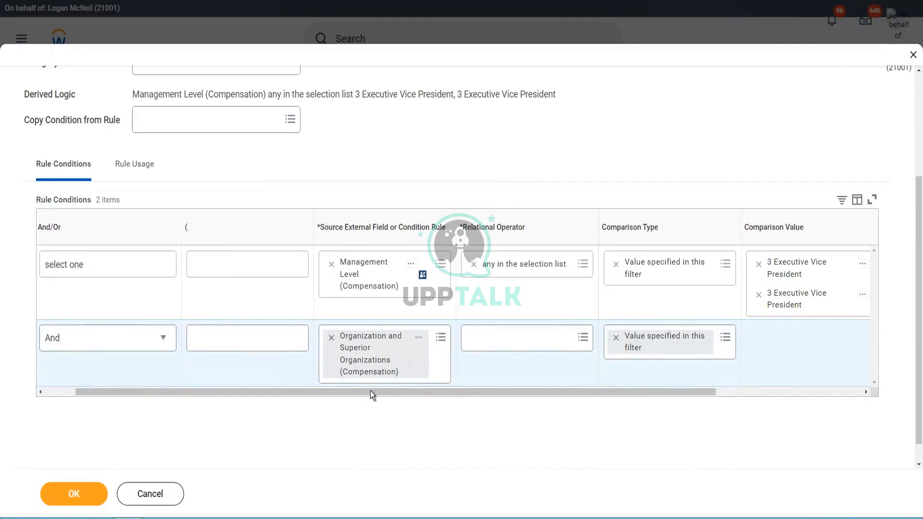
{"action": "left_click_drag", "start_coordinate": [396, 391], "coordinate": [444, 396]}
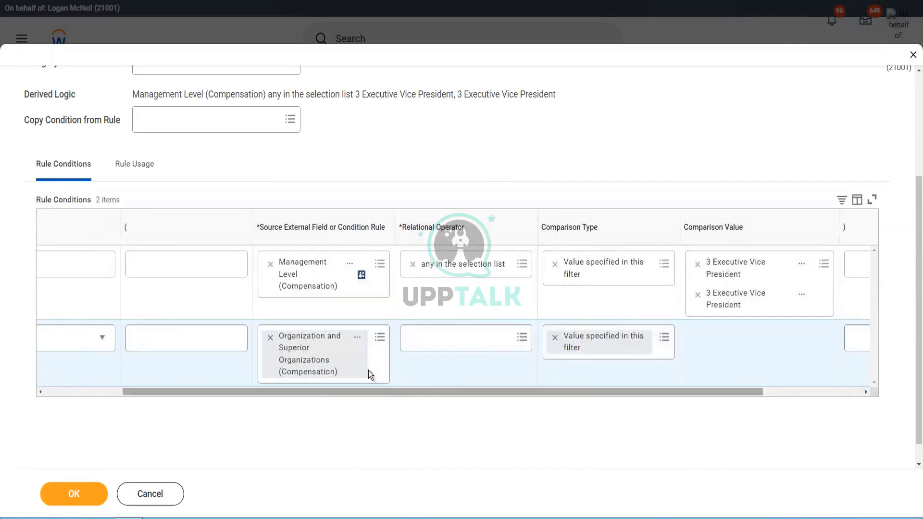
{"action": "left_click", "coordinate": [358, 338]}
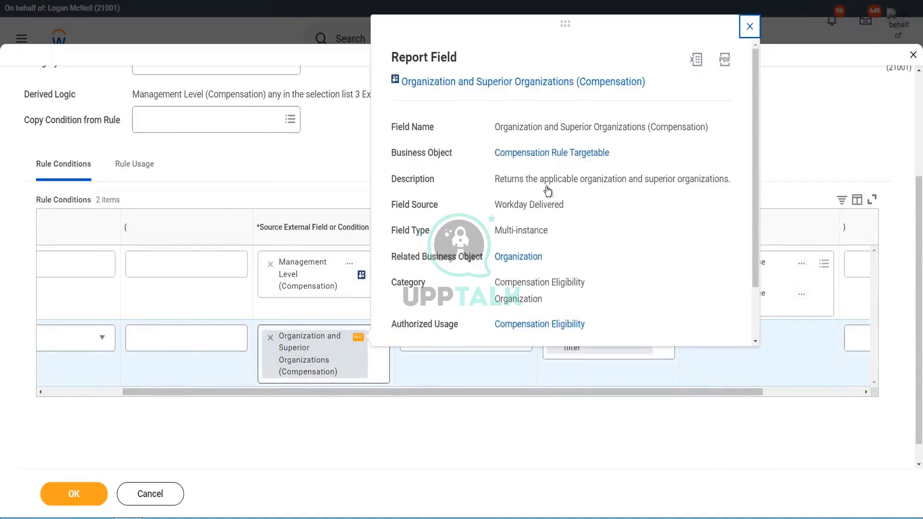
{"action": "left_click", "coordinate": [593, 179]}
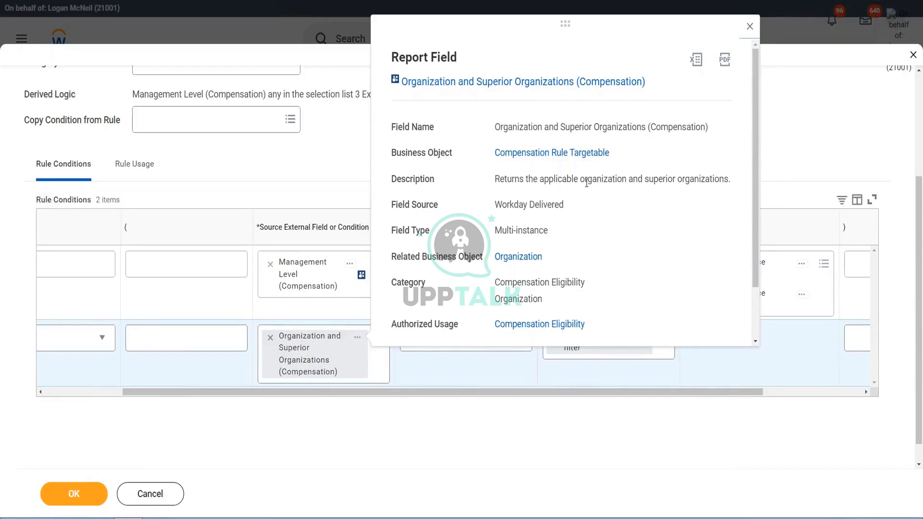
{"action": "left_click_drag", "start_coordinate": [580, 178], "coordinate": [626, 182]}
{"action": "left_click", "coordinate": [610, 181]}
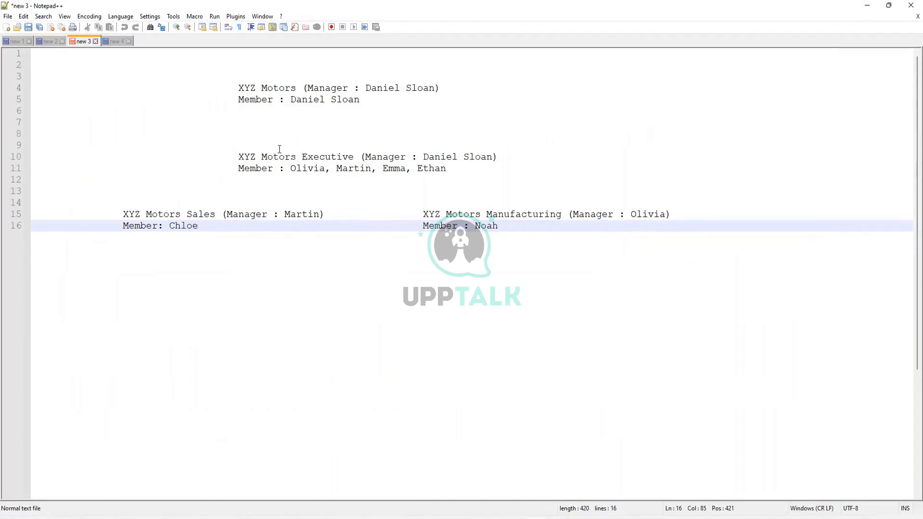
Switch to the Notepad++ notes and examine the XYZ Motors organization hierarchy, including the managers and members of each level.
{"action": "left_click_drag", "start_coordinate": [261, 88], "coordinate": [296, 89]}
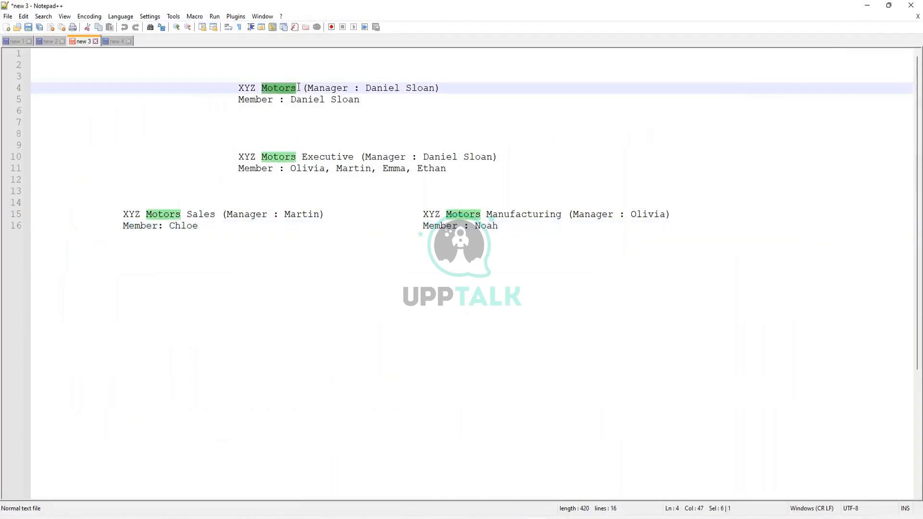
{"action": "left_click", "coordinate": [290, 89]}
{"action": "left_click_drag", "start_coordinate": [238, 88], "coordinate": [297, 89]}
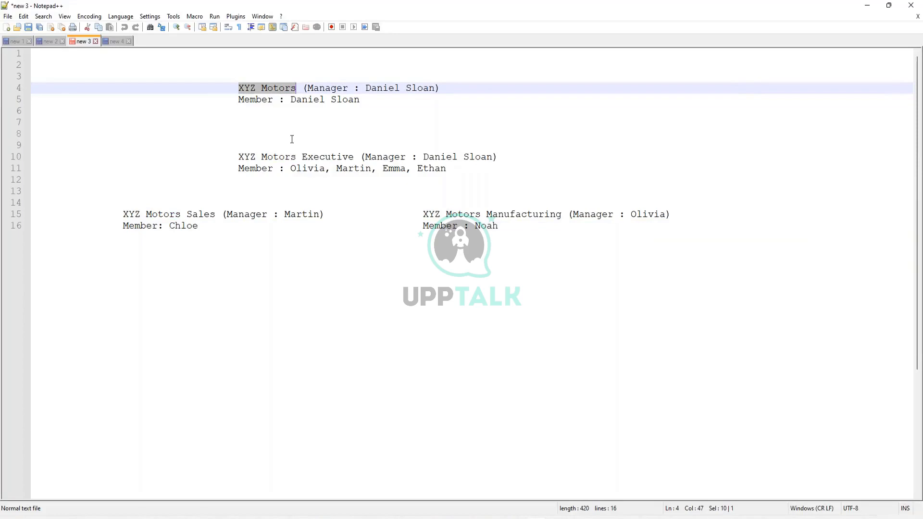
{"action": "left_click", "coordinate": [289, 95]}
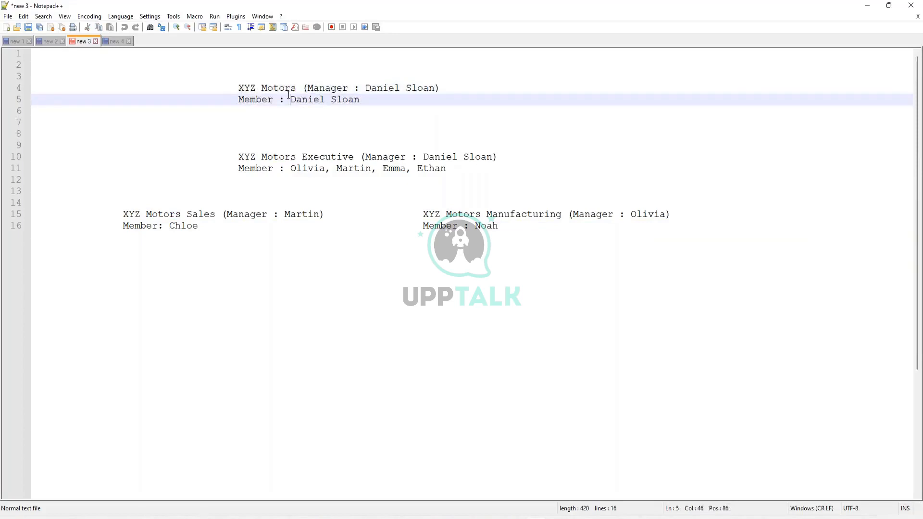
{"action": "left_click_drag", "start_coordinate": [238, 89], "coordinate": [296, 91]}
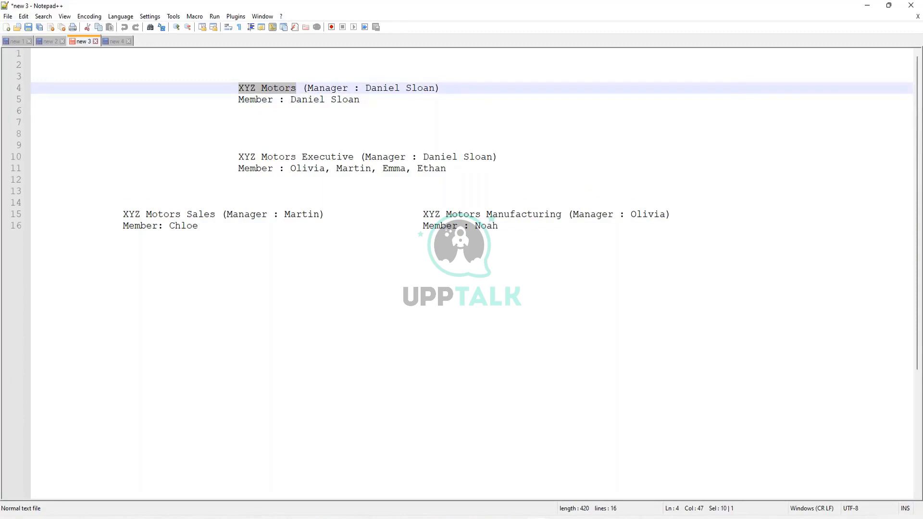
{"action": "left_click", "coordinate": [278, 89]}
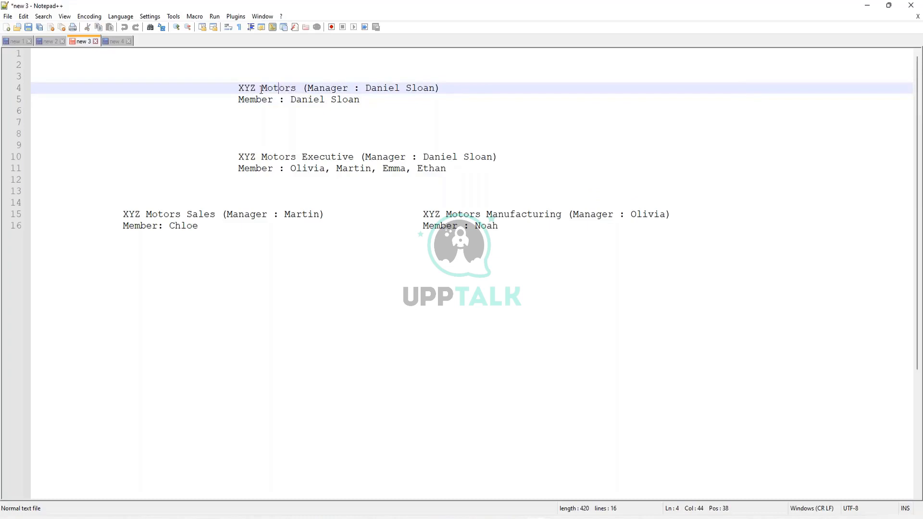
{"action": "left_click_drag", "start_coordinate": [239, 90], "coordinate": [295, 89]}
{"action": "left_click", "coordinate": [273, 89]}
{"action": "left_click", "coordinate": [464, 99]}
{"action": "left_click", "coordinate": [476, 89]}
{"action": "double_click", "coordinate": [263, 92]}
{"action": "left_click", "coordinate": [304, 88]}
{"action": "left_click", "coordinate": [305, 99]}
{"action": "left_click", "coordinate": [298, 133]}
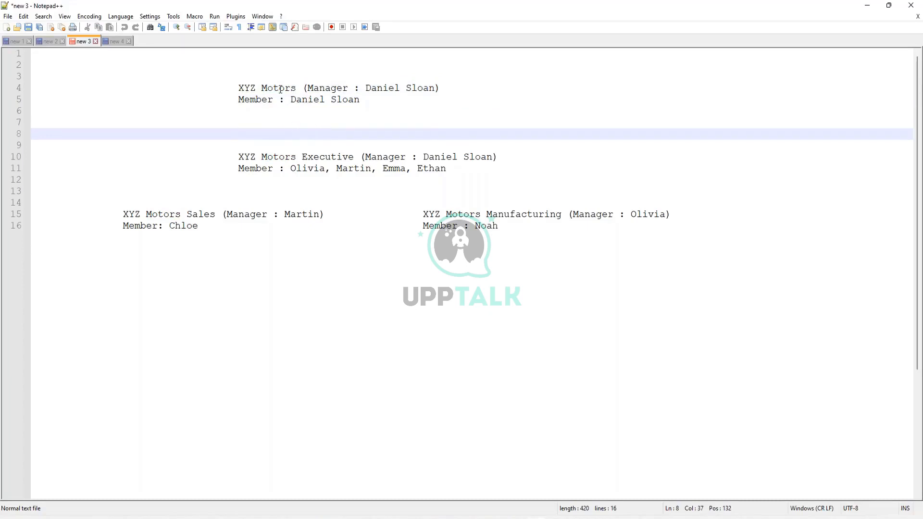
{"action": "left_click", "coordinate": [272, 158]}
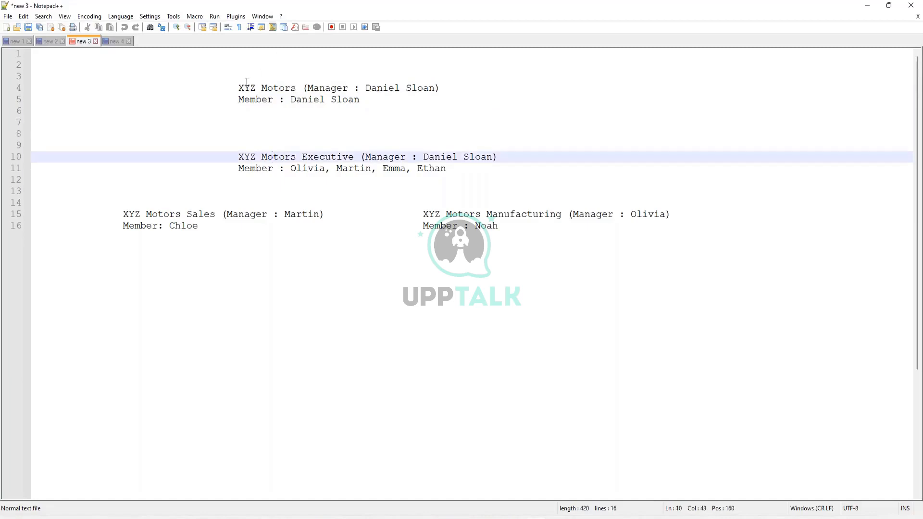
{"action": "left_click_drag", "start_coordinate": [240, 84], "coordinate": [296, 90]}
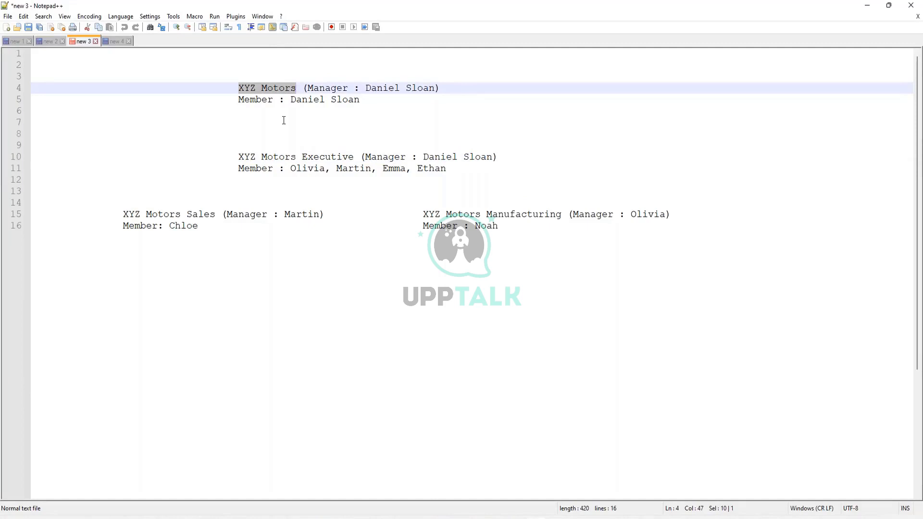
Examine the XYZ Motors Executive and XYZ Motors Sales entries in the organization hierarchy notes.
{"action": "left_click", "coordinate": [275, 159]}
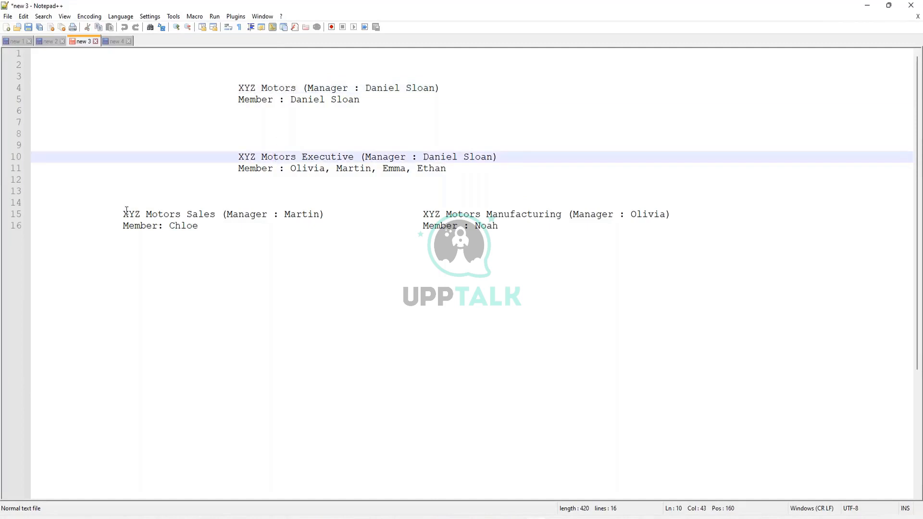
{"action": "left_click_drag", "start_coordinate": [124, 214], "coordinate": [215, 215]}
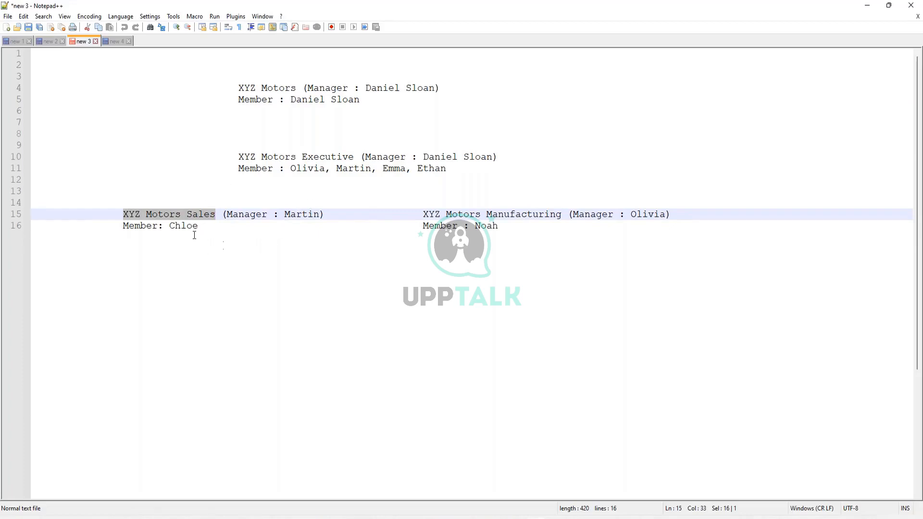
{"action": "left_click", "coordinate": [202, 217]}
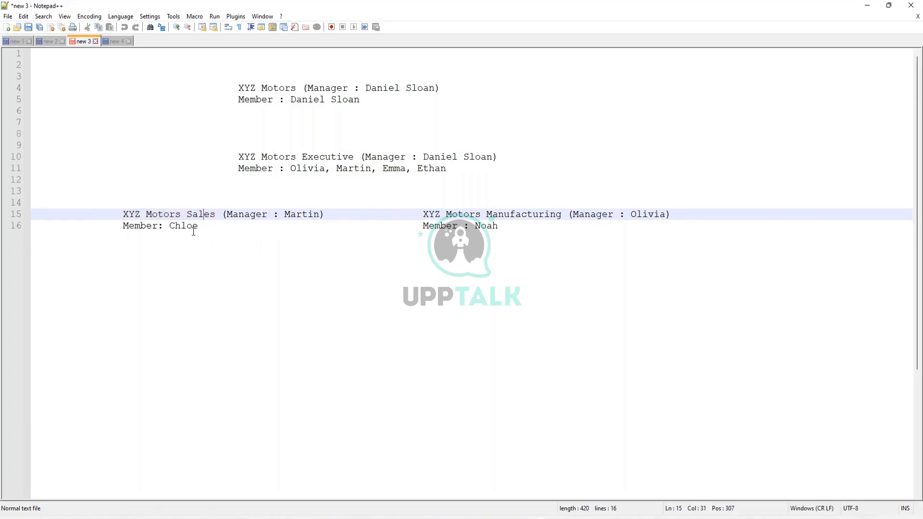
{"action": "left_click", "coordinate": [193, 234]}
{"action": "left_click", "coordinate": [202, 214]}
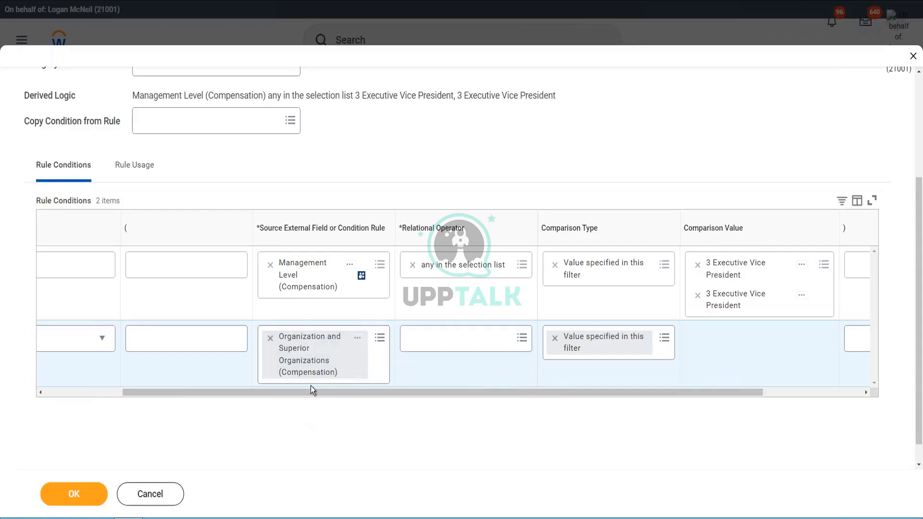
Set the second rule condition's relational operator to "any in the selection list".
{"action": "left_click", "coordinate": [432, 344]}
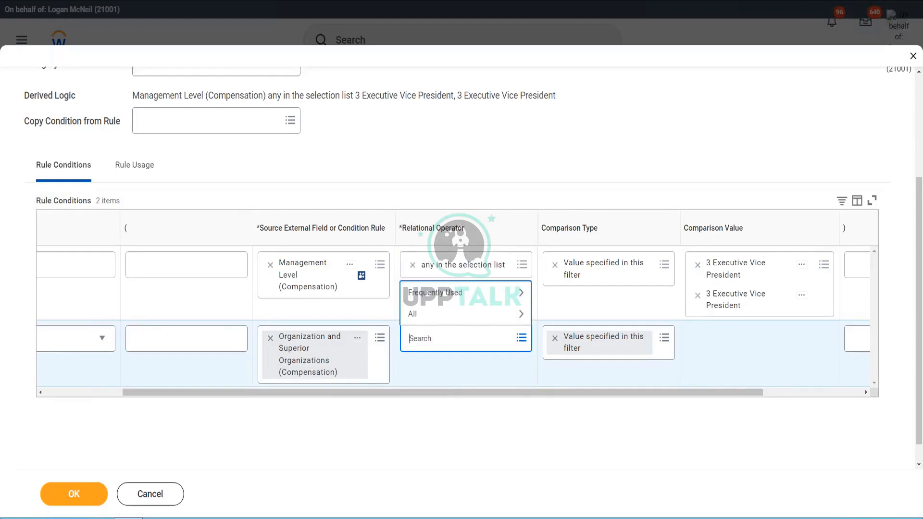
{"action": "left_click", "coordinate": [451, 296]}
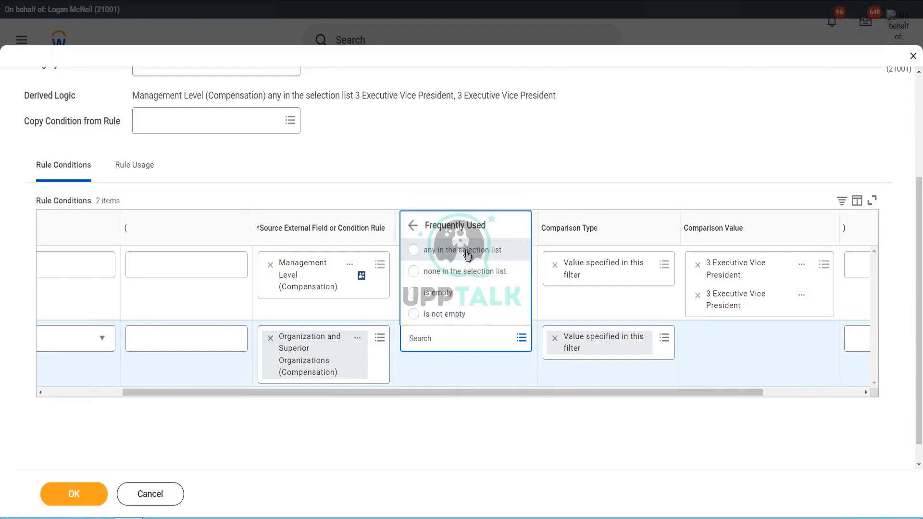
{"action": "left_click", "coordinate": [468, 249]}
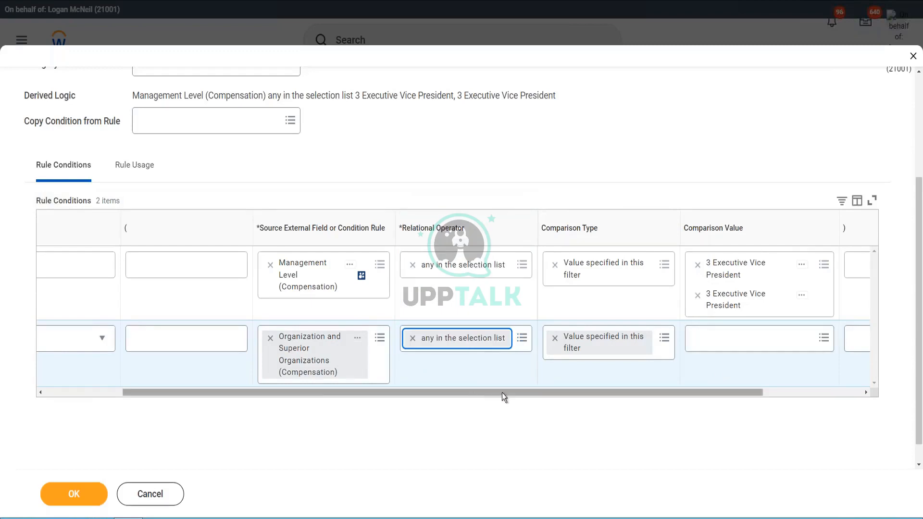
Search the second condition's comparison values for "ww_XYZ Motors" and choose 1001 WW_XYZ Motors.
{"action": "left_click_drag", "start_coordinate": [502, 393], "coordinate": [618, 394]}
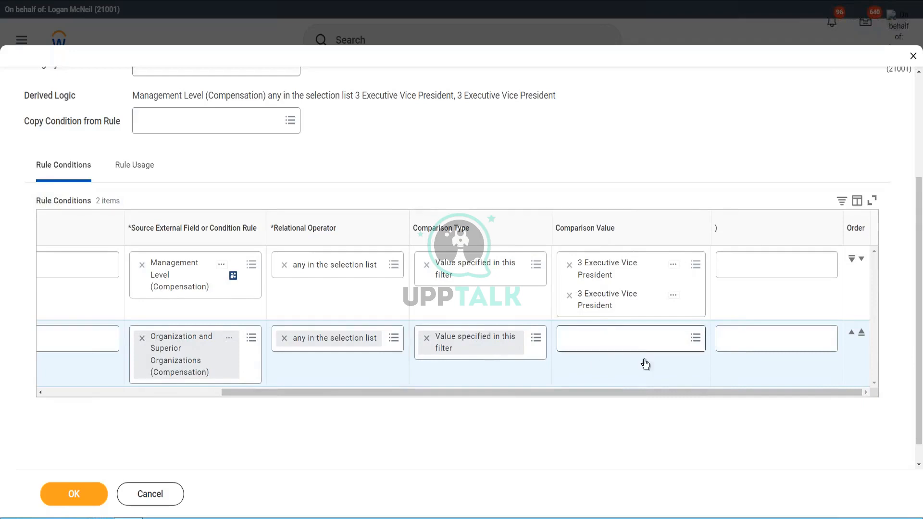
{"action": "left_click", "coordinate": [590, 345]}
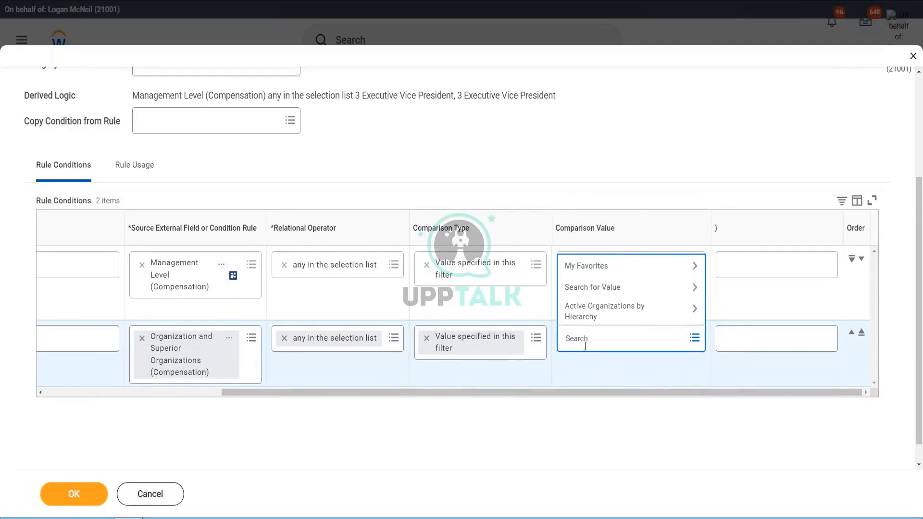
{"action": "type", "text": "ww_XYZ Motors"}
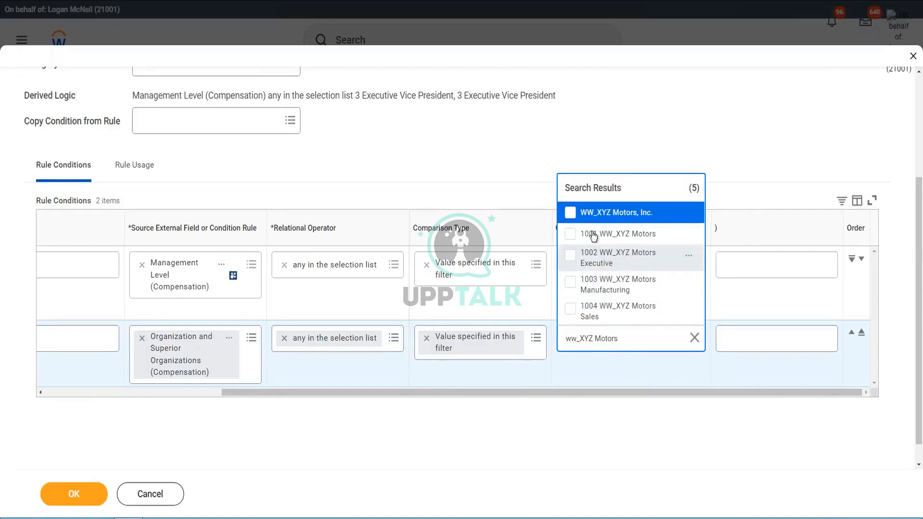
{"action": "left_click", "coordinate": [690, 235]}
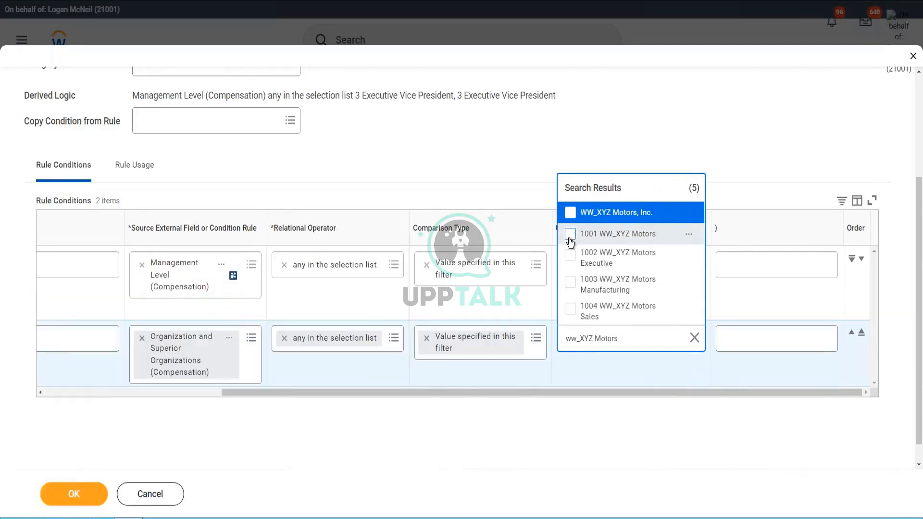
{"action": "left_click", "coordinate": [570, 234]}
{"action": "left_click", "coordinate": [529, 419]}
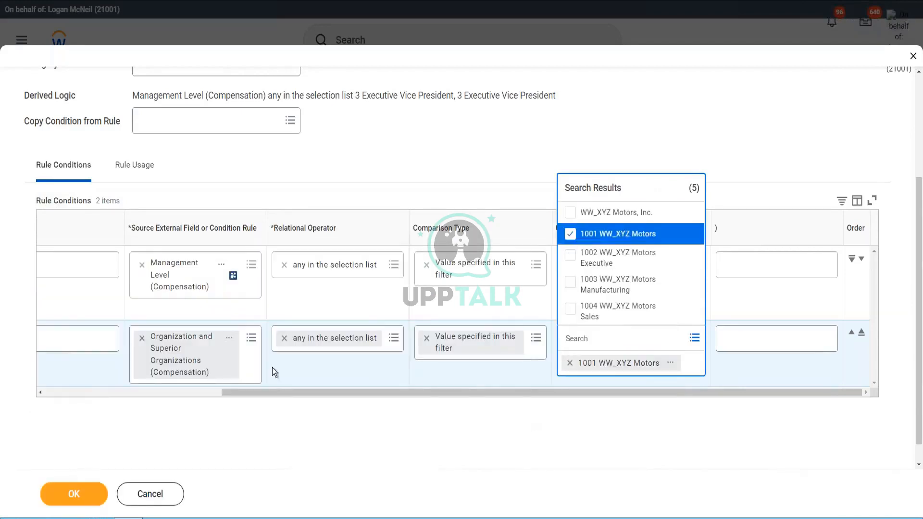
Reread the description in the report field details of Organization and Superior Organizations (Compensation), then close the details.
{"action": "left_click", "coordinate": [230, 342]}
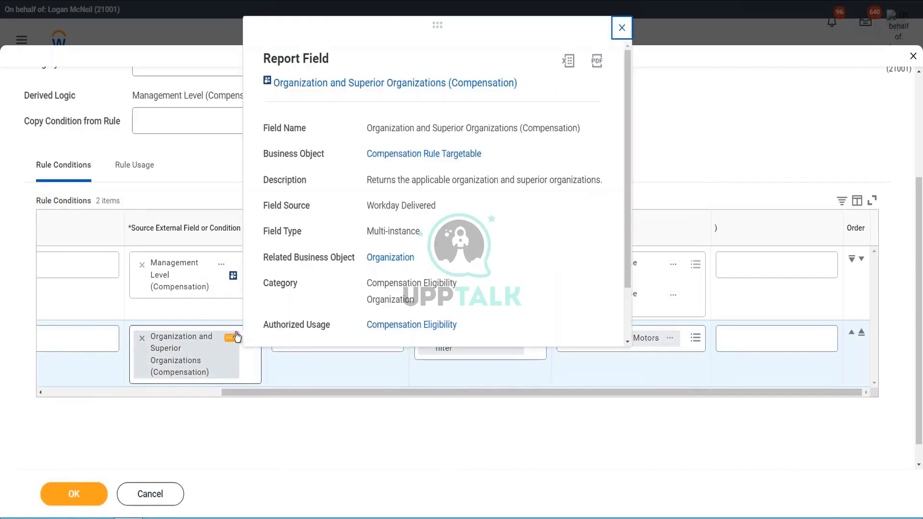
{"action": "double_click", "coordinate": [454, 181]}
{"action": "left_click", "coordinate": [536, 183]}
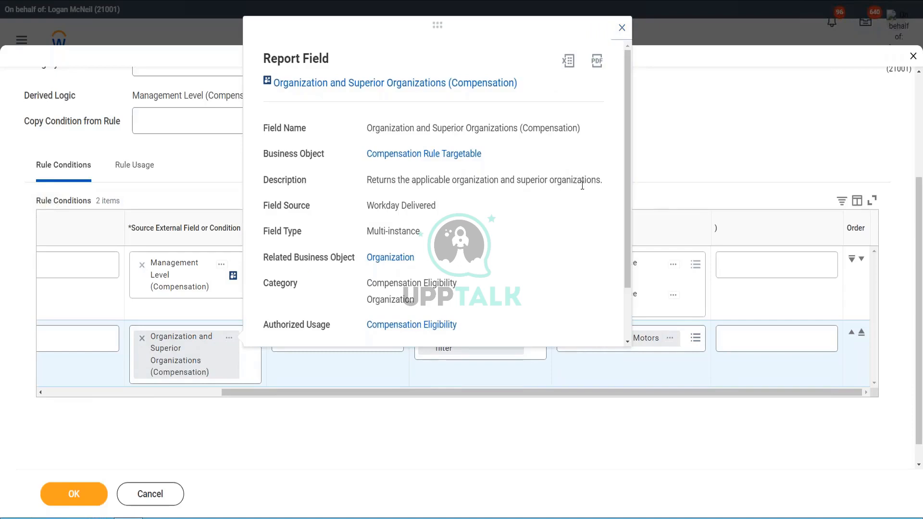
{"action": "left_click", "coordinate": [675, 160]}
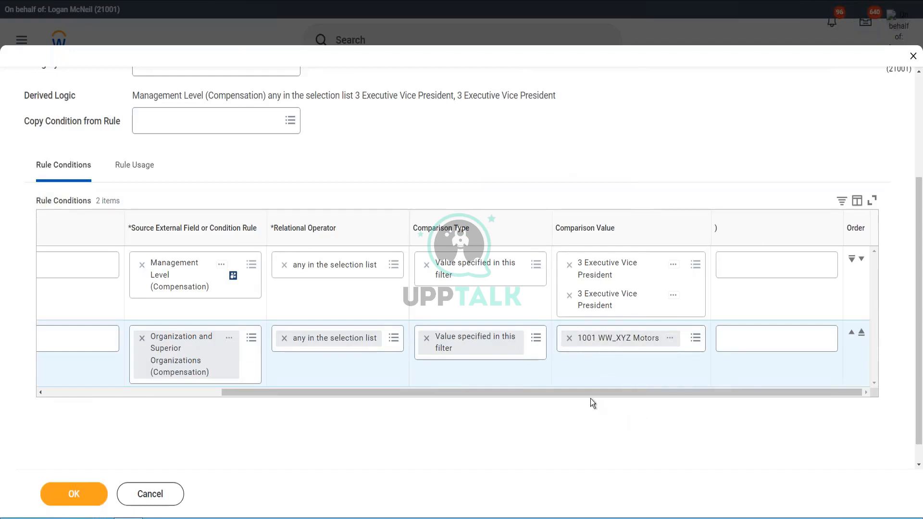
Check the completed second condition across its columns and save the compensation rule.
{"action": "left_click_drag", "start_coordinate": [579, 393], "coordinate": [462, 397]}
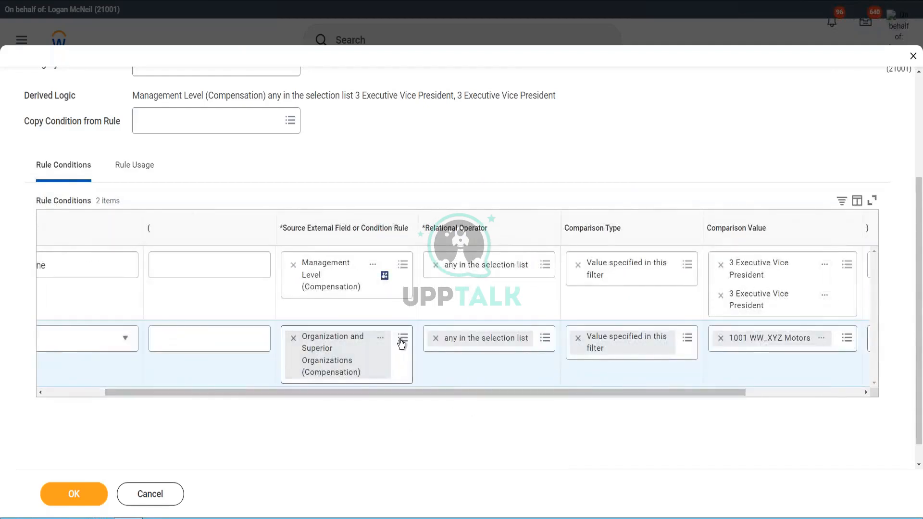
{"action": "left_click_drag", "start_coordinate": [399, 394], "coordinate": [481, 392]}
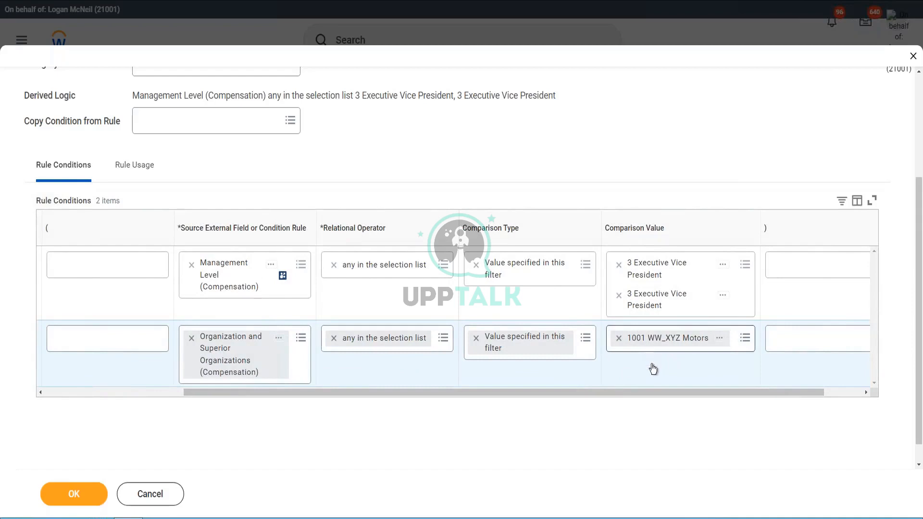
{"action": "left_click_drag", "start_coordinate": [629, 394], "coordinate": [202, 449]}
{"action": "left_click", "coordinate": [67, 496]}
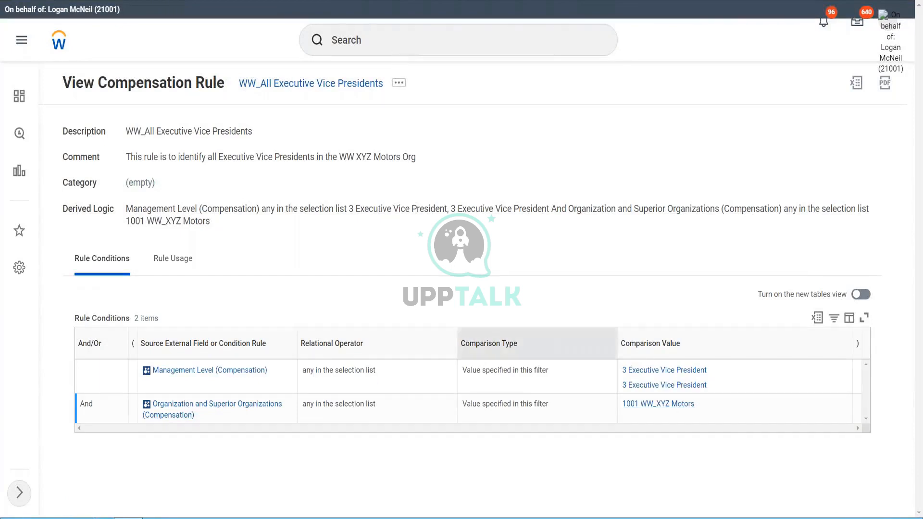
View the eligible workers for the WW_All Executive Vice Presidents compensation rule.
{"action": "left_click", "coordinate": [400, 84]}
{"action": "mouse_move", "coordinate": [459, 187]}
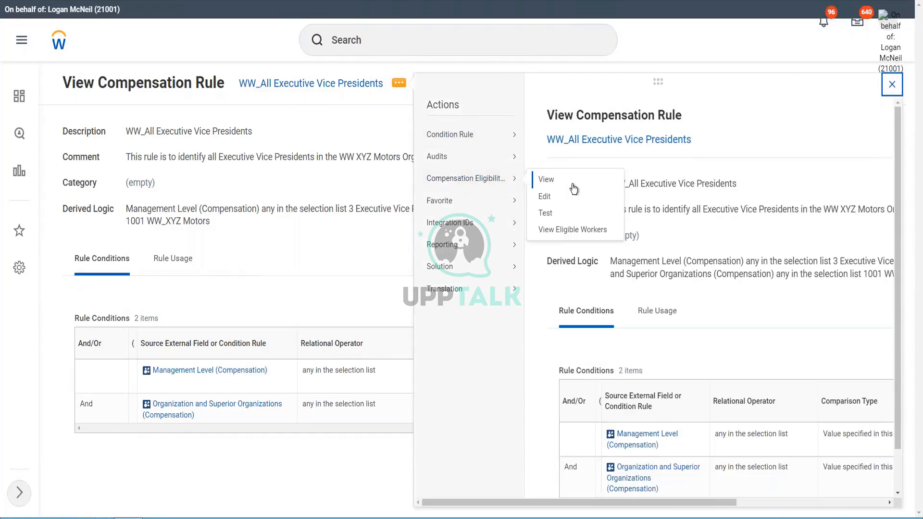
{"action": "left_click", "coordinate": [564, 231]}
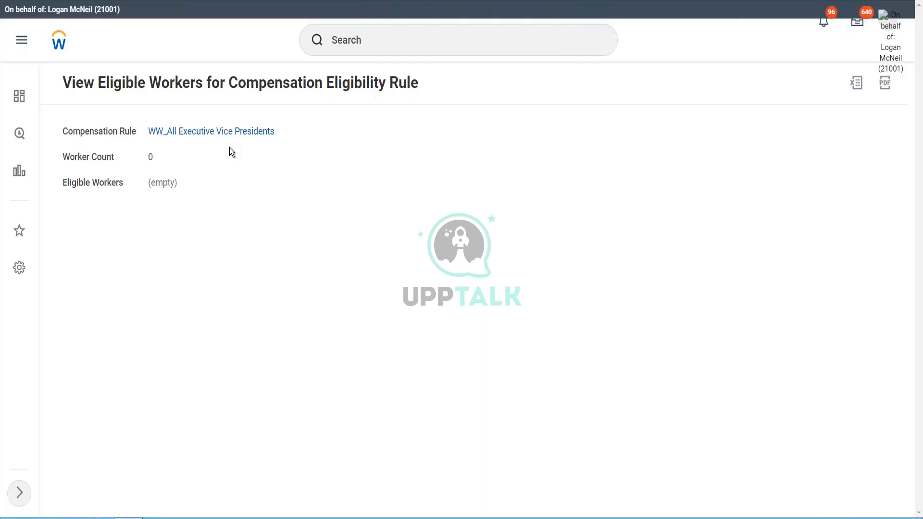
{"action": "left_click", "coordinate": [188, 137]}
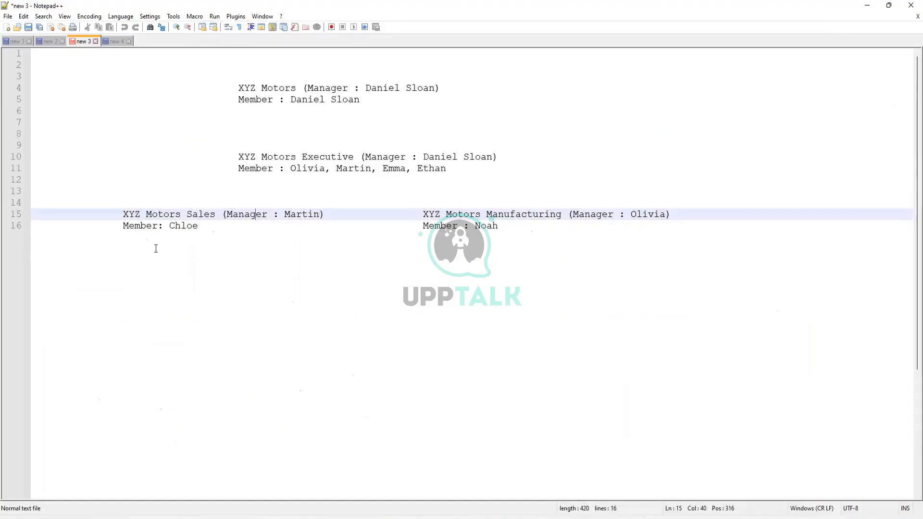
Switch to Notepad++ and start a new note with the indented line "Managers in USA" below a few blank lines.
{"action": "left_click", "coordinate": [285, 287]}
{"action": "key", "text": "ctrl+n"}
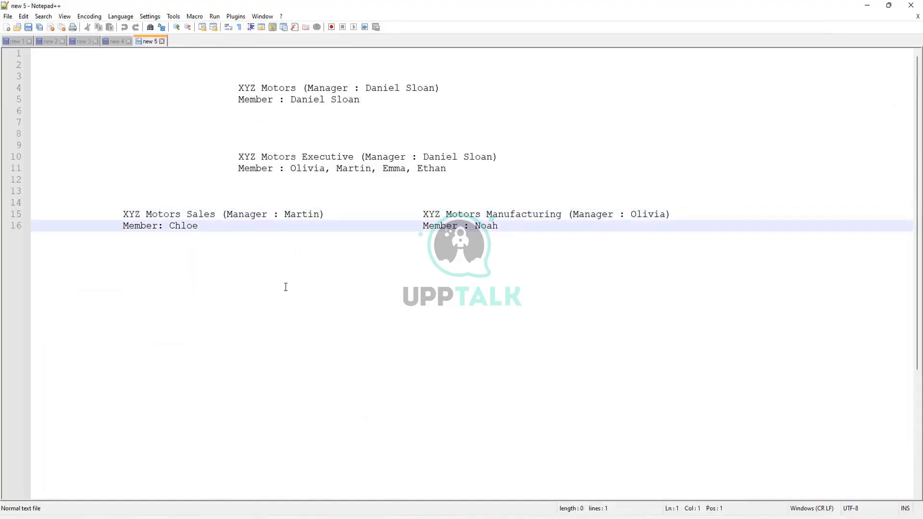
{"action": "key", "text": "Return"}
{"action": "key", "text": "Return"}
{"action": "key", "text": "Return"}
{"action": "key", "text": "Return"}
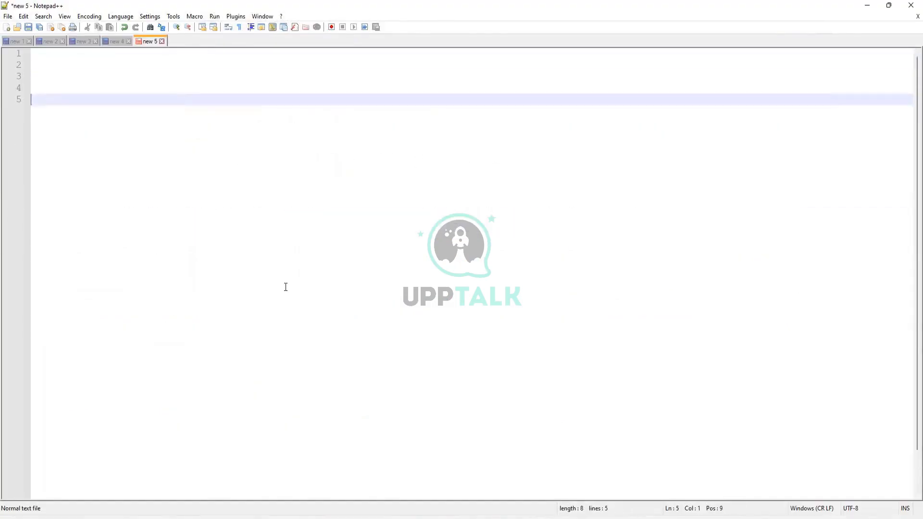
{"action": "key", "text": "Tab"}
{"action": "key", "text": "Tab"}
{"action": "key", "text": "Tab"}
{"action": "key", "text": "Tab"}
{"action": "type", "text": "Managersin USA"}
Add "OR" and "Supervisors in UK" on separate lines below, with blank lines between them.
{"action": "key", "text": "Return"}
{"action": "key", "text": "Return"}
{"action": "type", "text": "OR"}
{"action": "key", "text": "Return"}
{"action": "key", "text": "Return"}
{"action": "key", "text": "Return"}
{"action": "type", "text": "Supervisors in UK"}
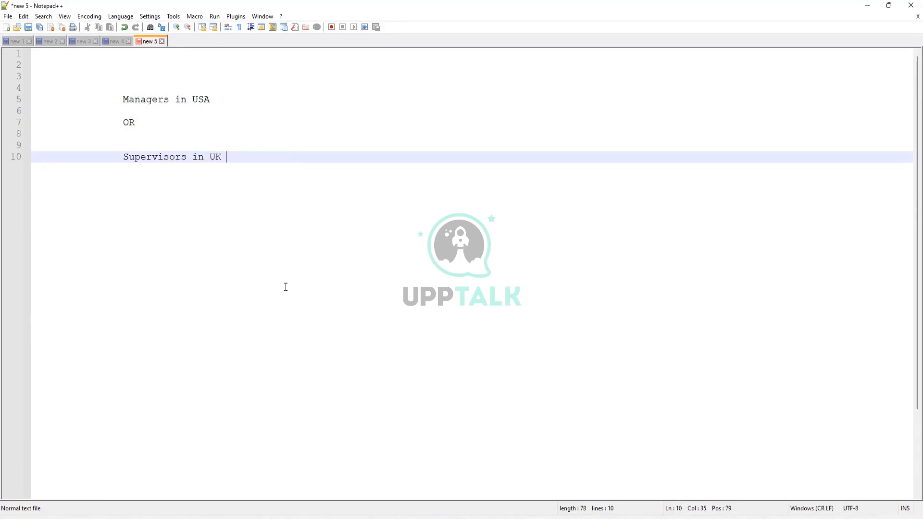